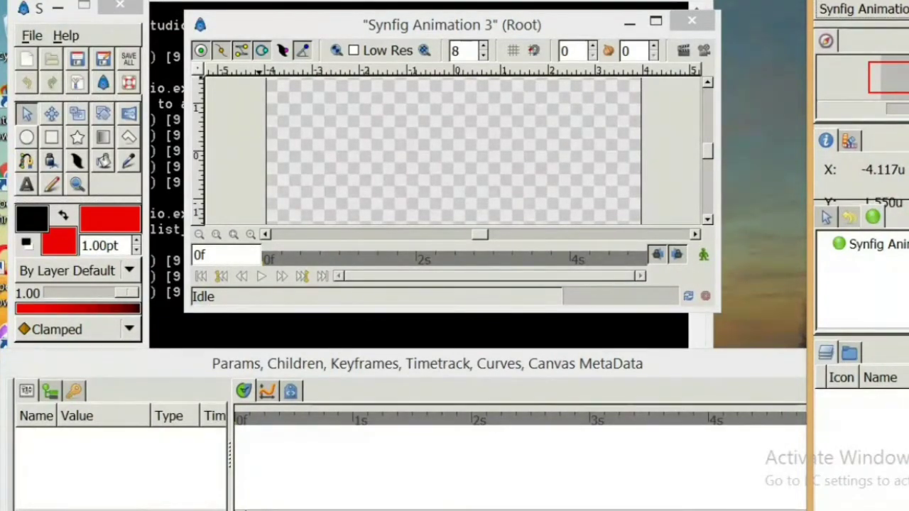
- Open the Canvas Properties dialog for Synfig Animation 3 through the canvas menu's Edit entry
click(200, 69)
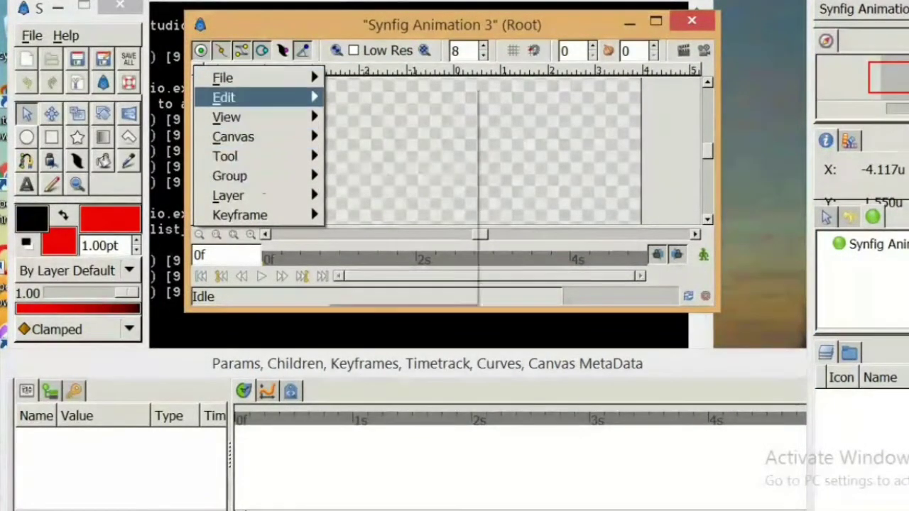
mouse_move(223, 98)
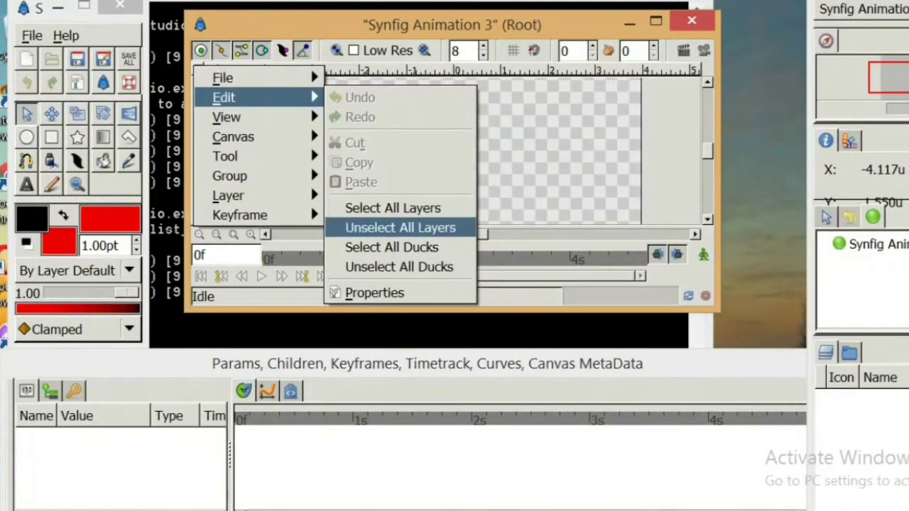
click(374, 293)
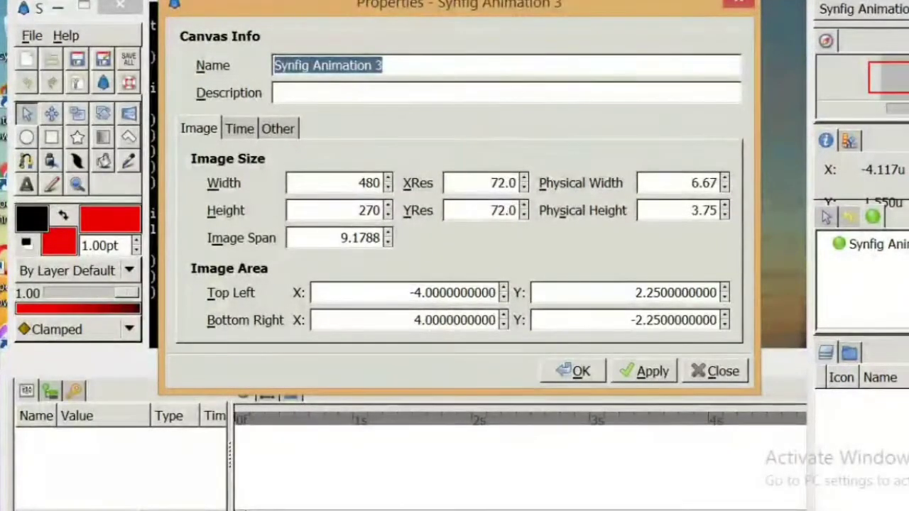
- Rename the canvas to 'apple' and move on to the Time settings' Start Time
key(ctrl+Page_Down)
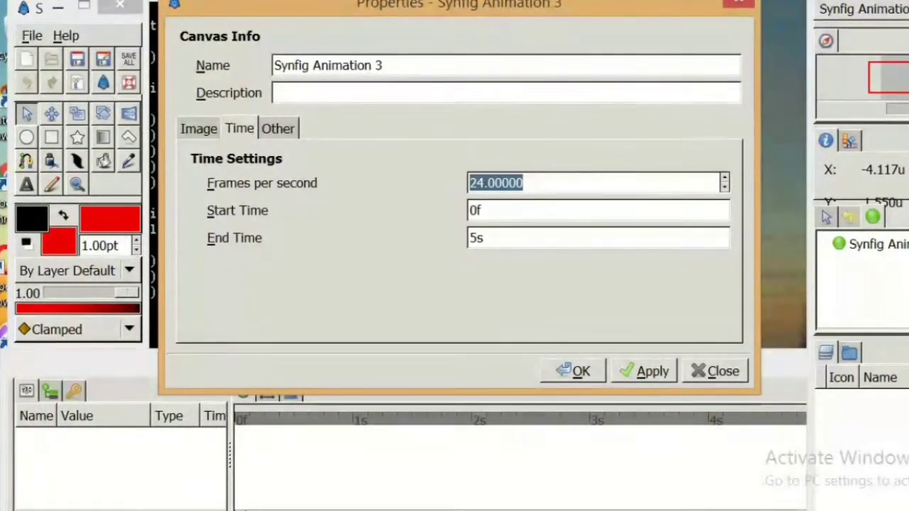
click(383, 65)
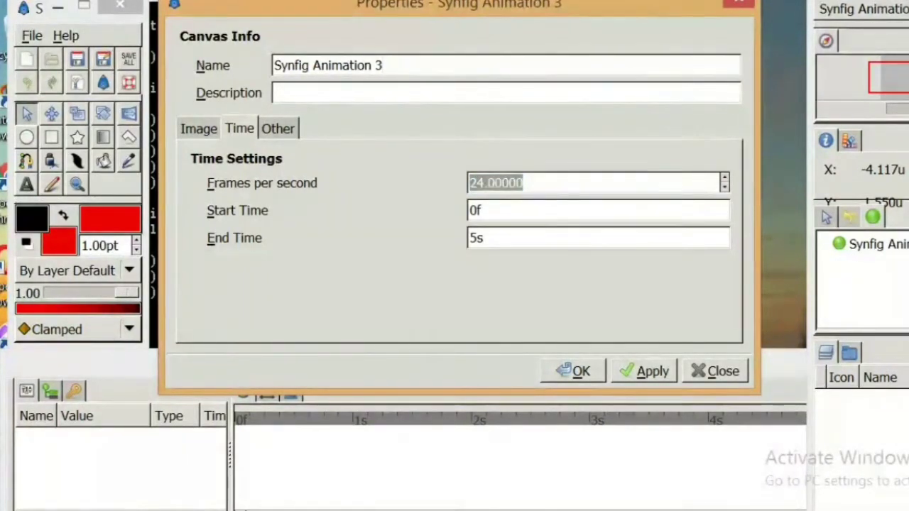
key(BackSpace)
key(BackSpace)
key(BackSpace)
key(BackSpace)
key(BackSpace)
key(BackSpace)
key(BackSpace)
text(apple)
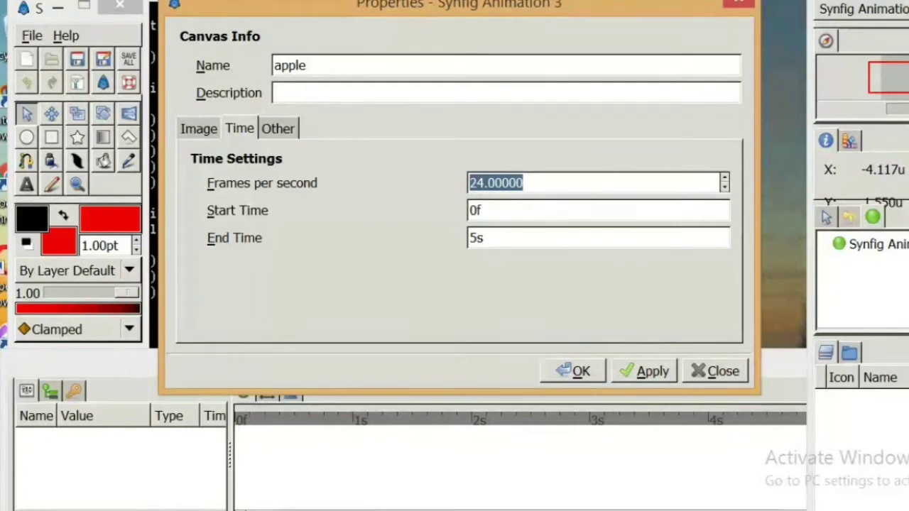
key(Tab)
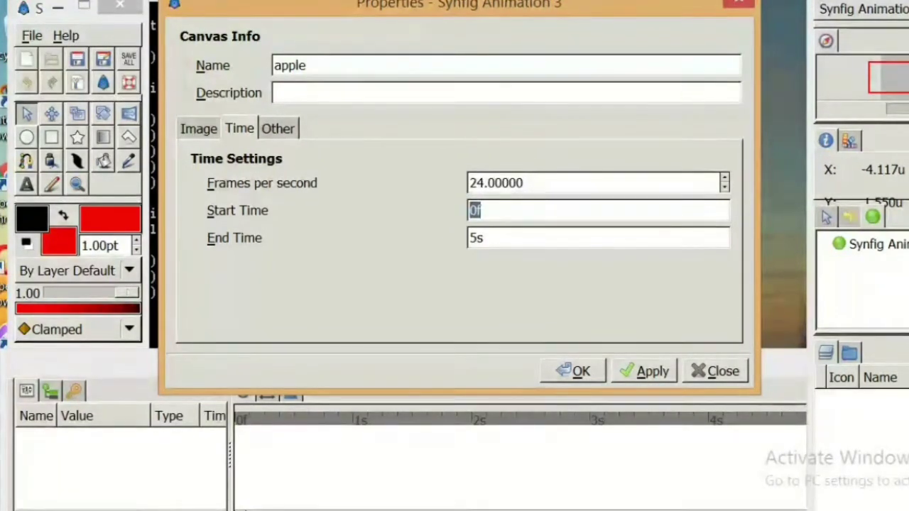
- Drag the Properties dialog aside to reveal the canvas, then back to the top
drag(459, 4, 583, 9)
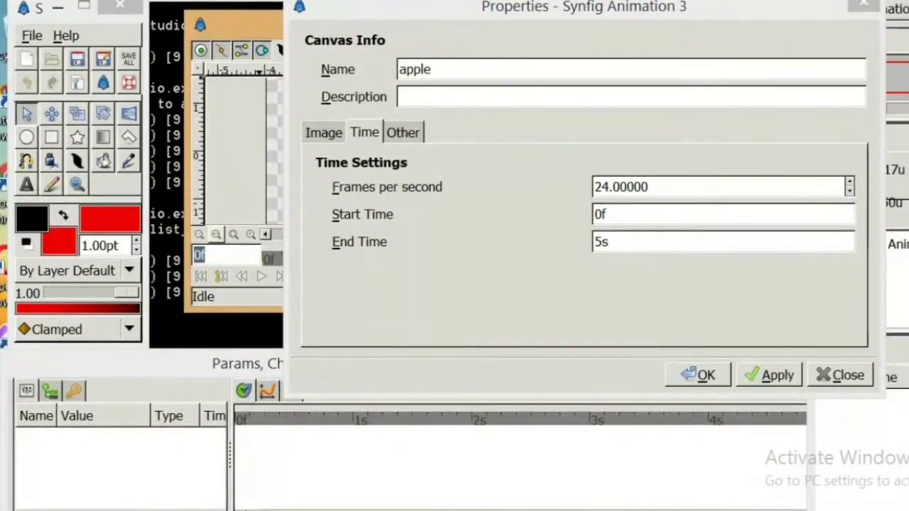
drag(584, 7, 541, 318)
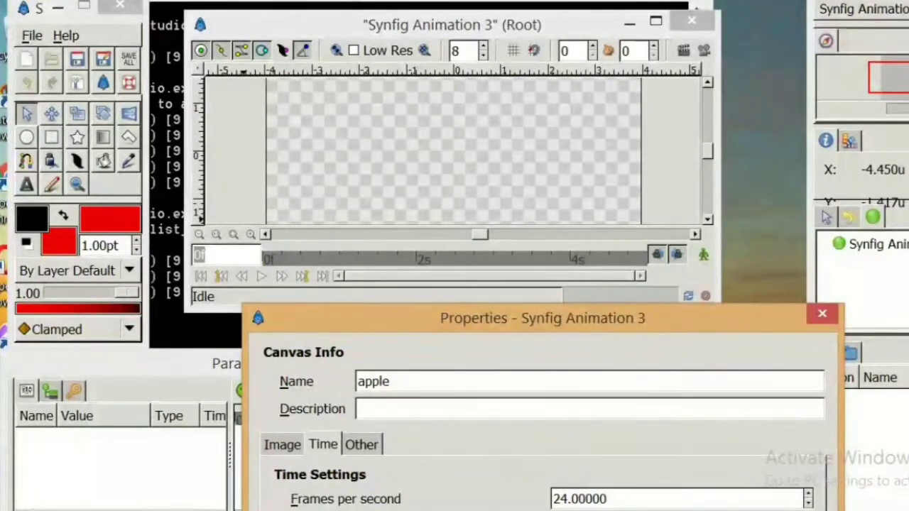
drag(542, 318, 490, 1)
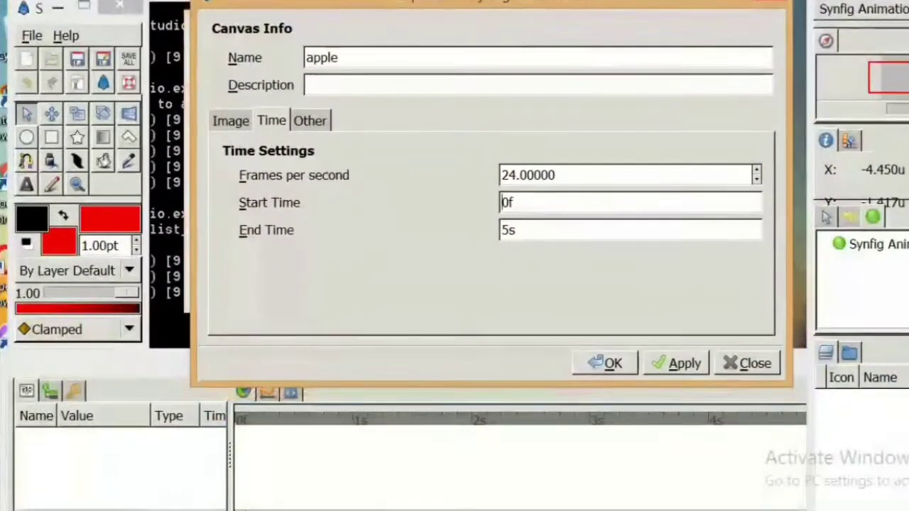
- Change the End Time from 5s to 2s, apply it and close the Properties dialog
key(Tab)
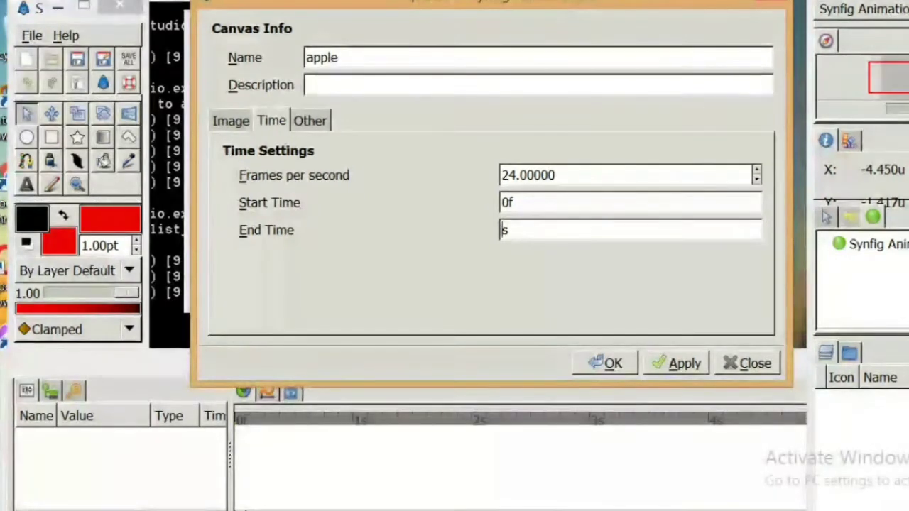
text(2)
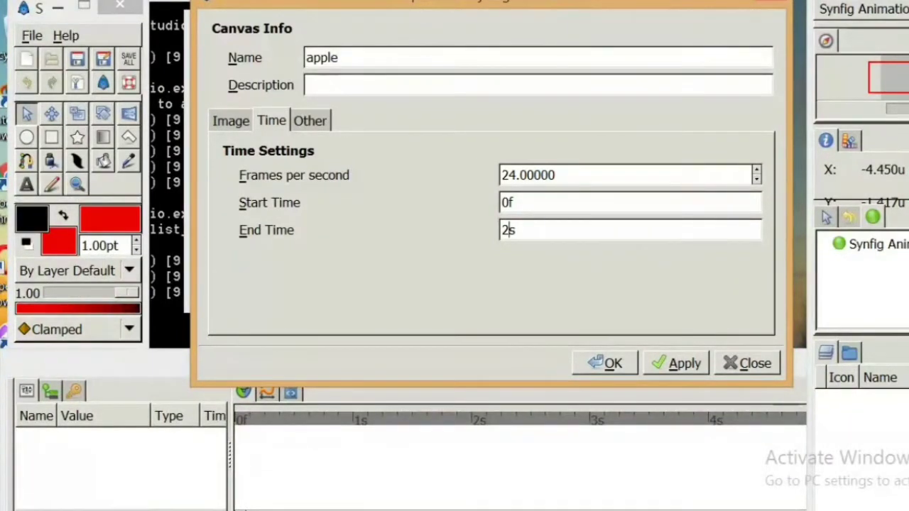
click(676, 363)
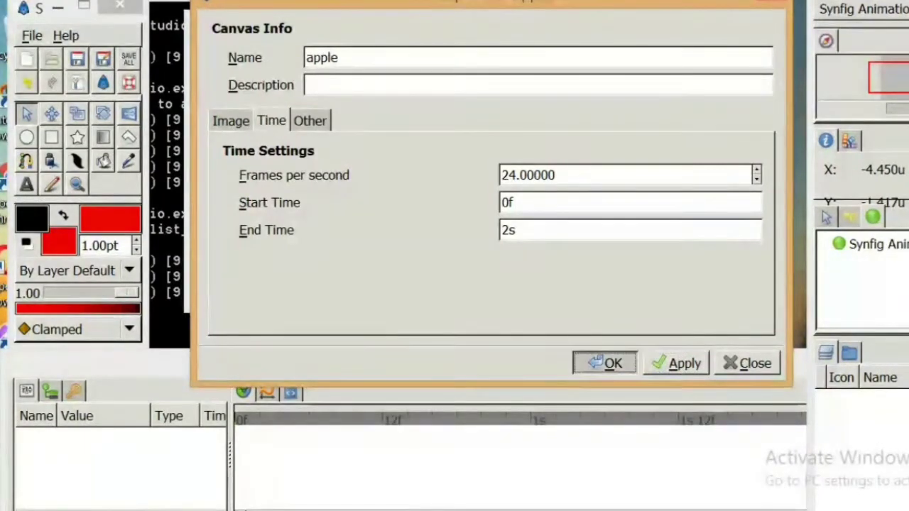
key(Return)
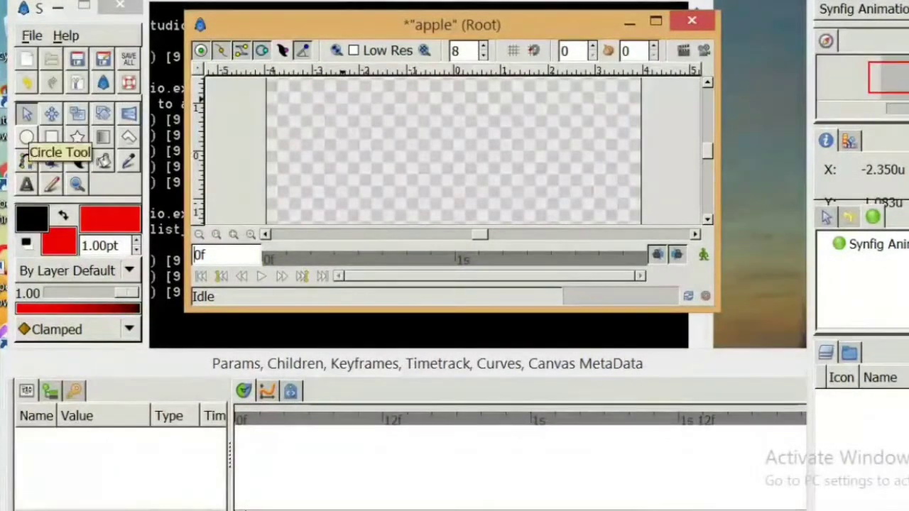
- Draw a red circle at the canvas's left, shift it slightly and enlarge its radius to about 0.8
click(26, 138)
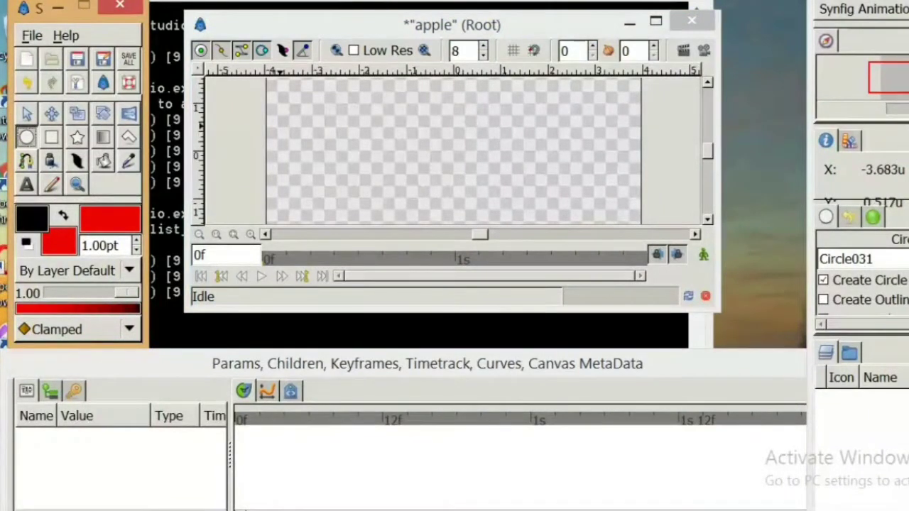
drag(282, 125, 310, 126)
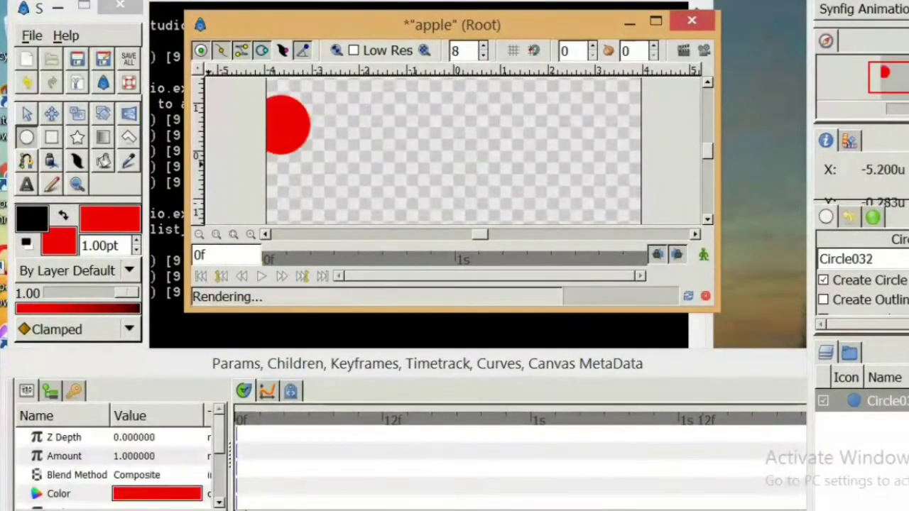
click(26, 114)
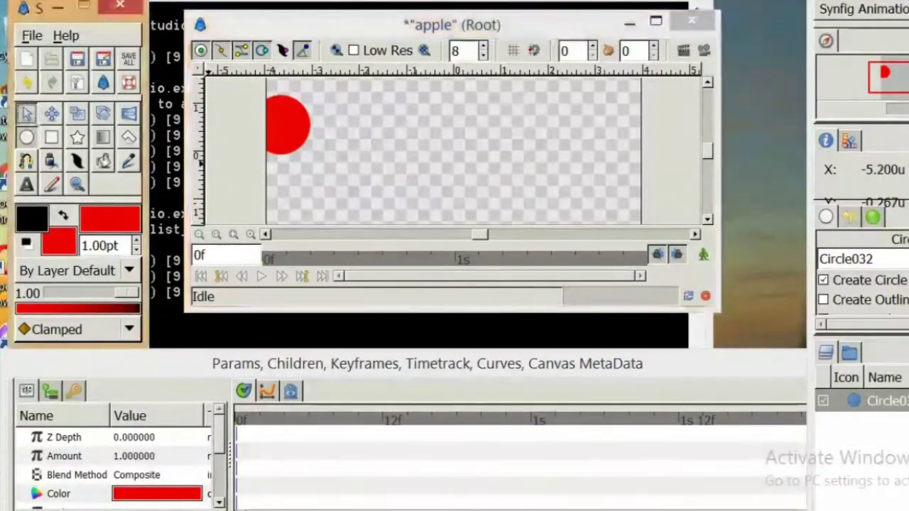
click(288, 134)
drag(285, 131, 295, 144)
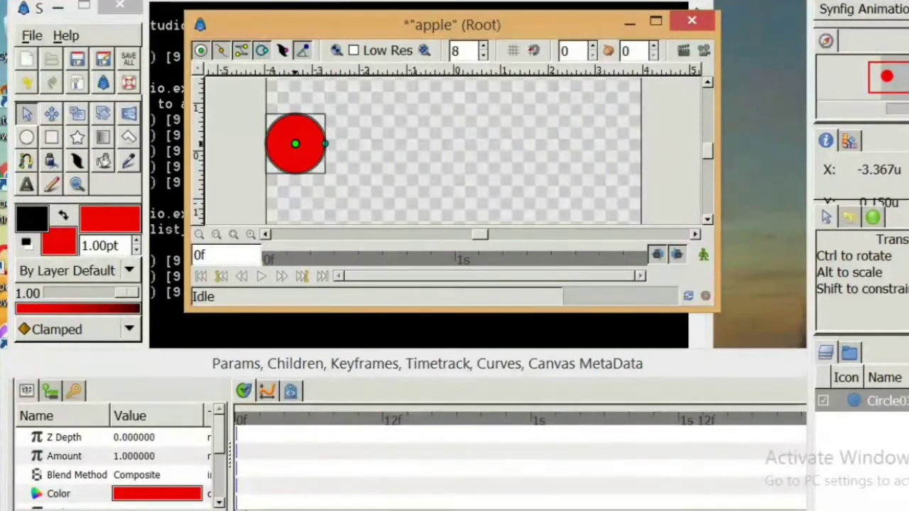
drag(326, 145, 333, 145)
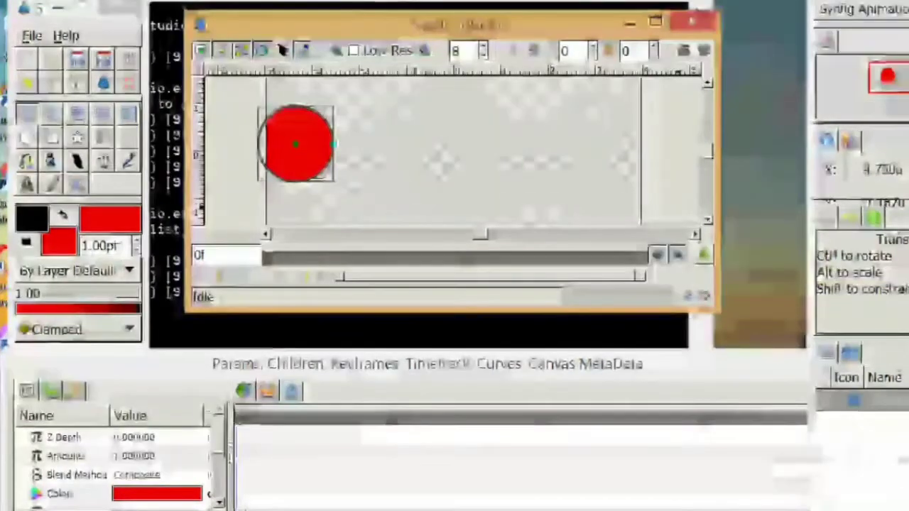
- Enable Animate editing mode and nudge the red circle into its left-edge start position
click(702, 254)
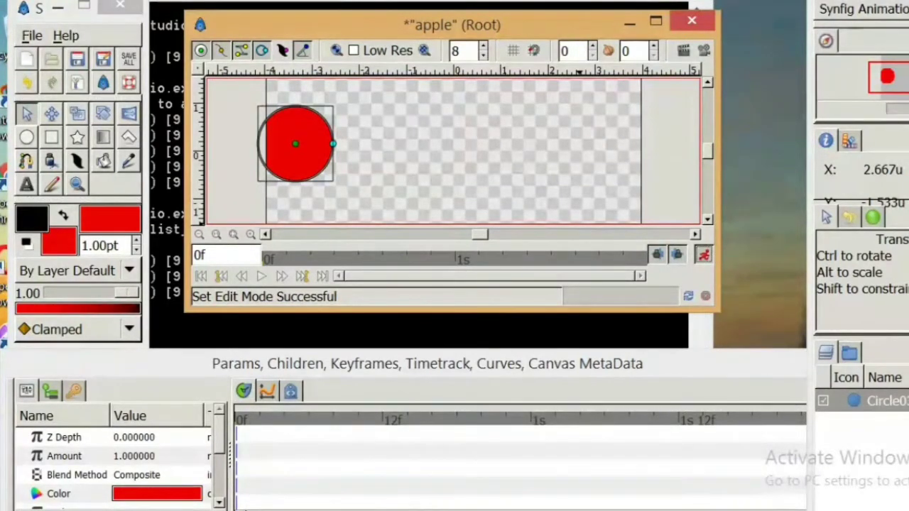
click(702, 254)
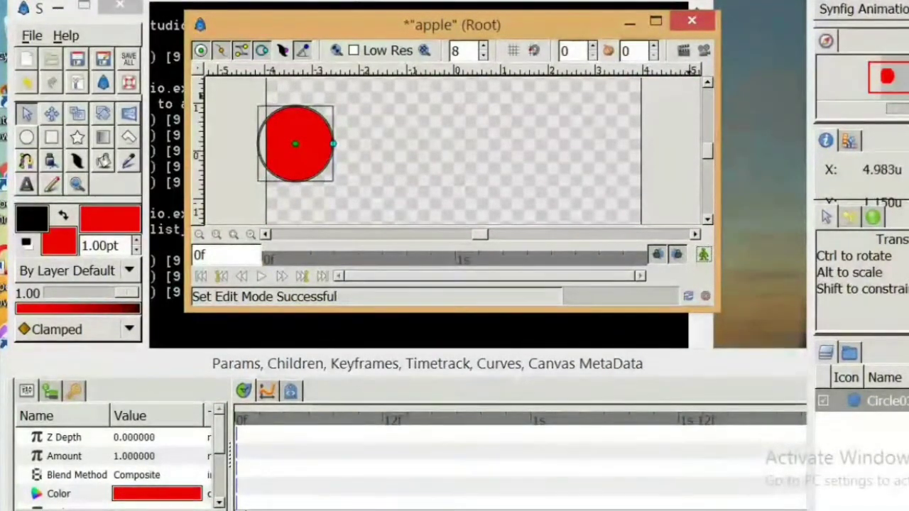
click(703, 255)
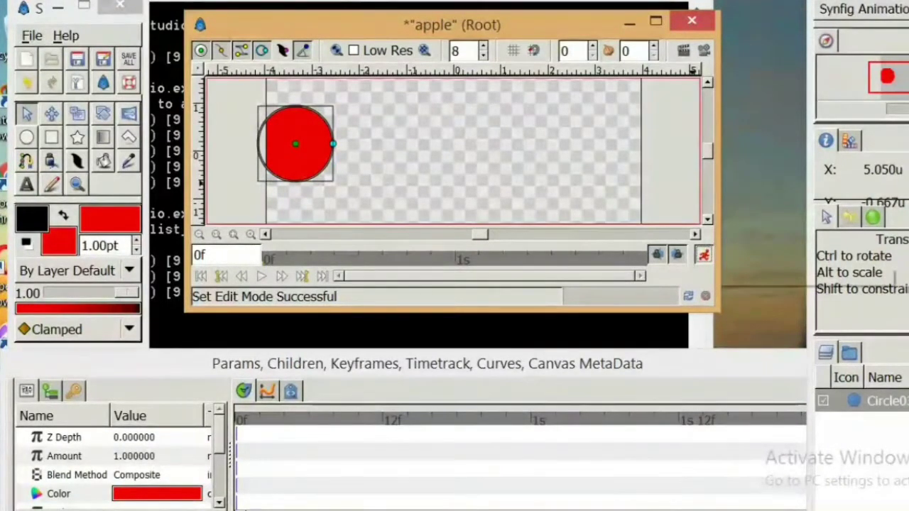
mouse_move(296, 143)
mouse_down()
mouse_move(297, 155)
mouse_move(298, 141)
mouse_up()
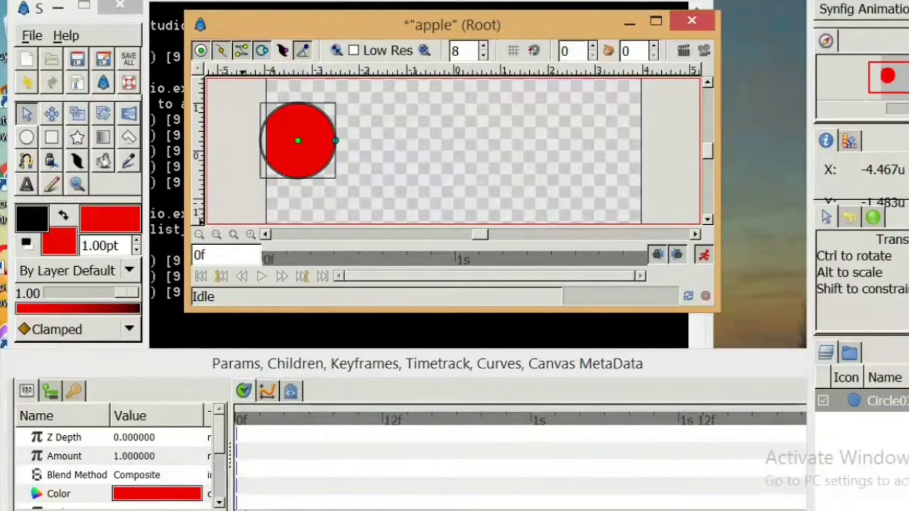
- Jump to the 2s mark and drag the red circle to the canvas's right edge
click(198, 255)
key(BackSpace)
key(BackSpace)
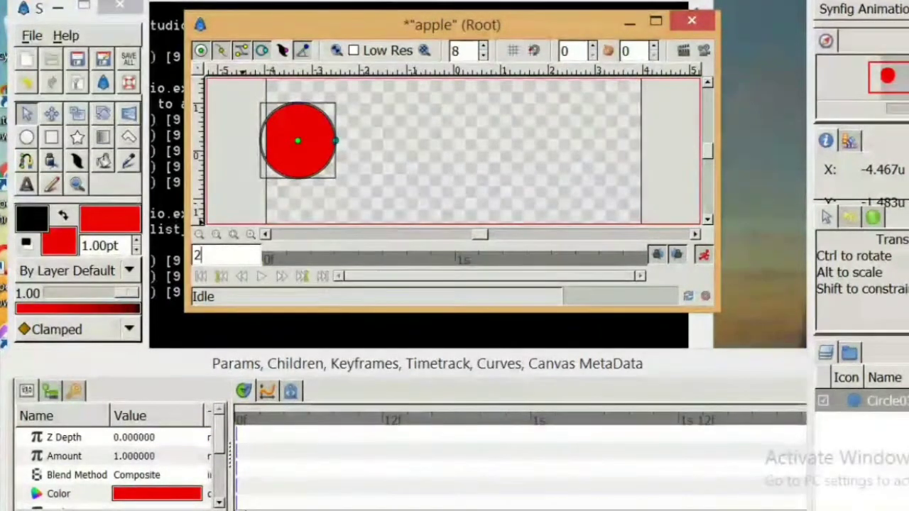
text(2s)
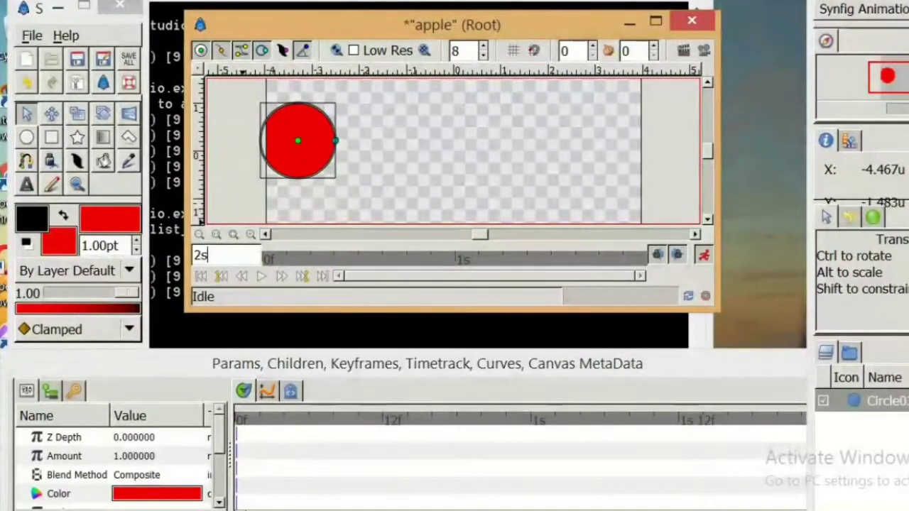
key(Return)
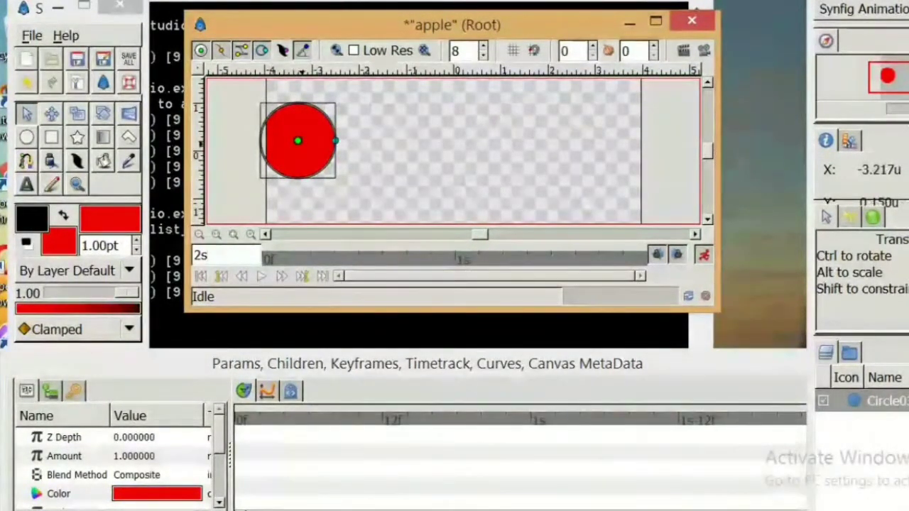
drag(298, 140, 606, 139)
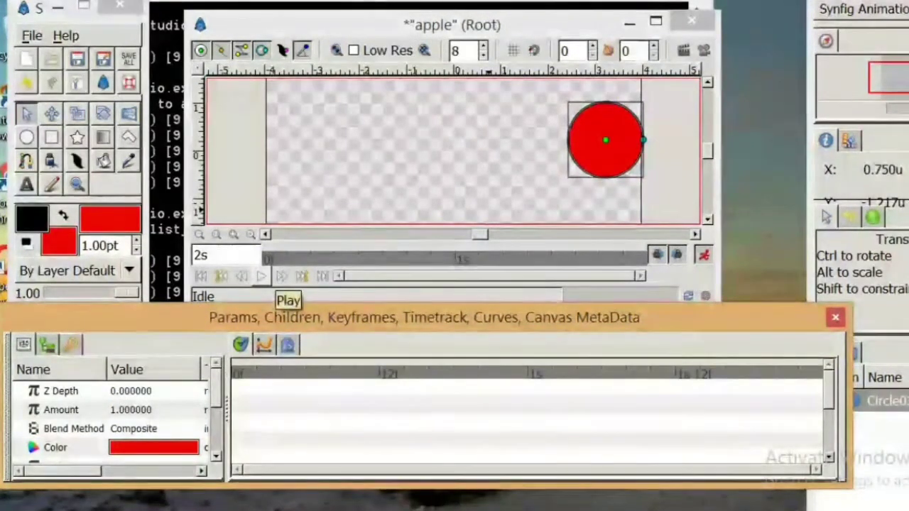
- Play the circle's left-to-right motion three times, lowering the Params panel, then bring up Preview Options
click(261, 276)
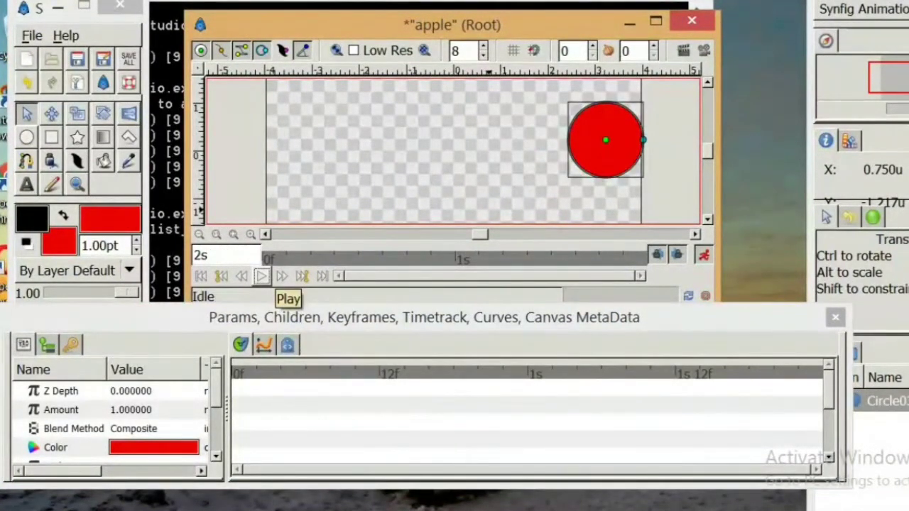
click(262, 276)
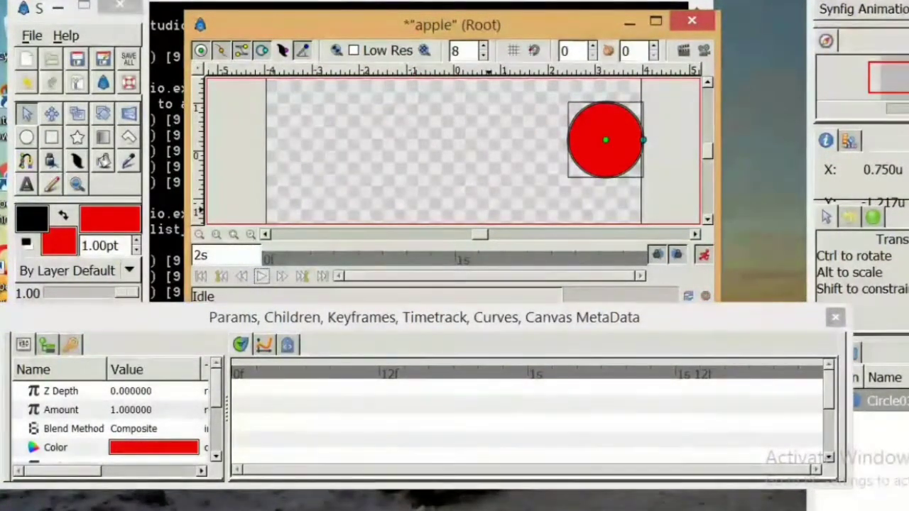
drag(426, 317, 429, 356)
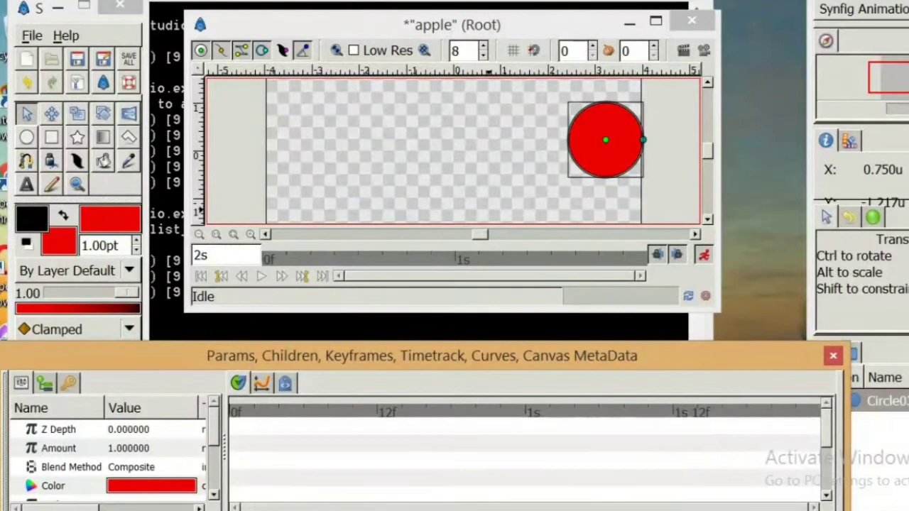
click(262, 276)
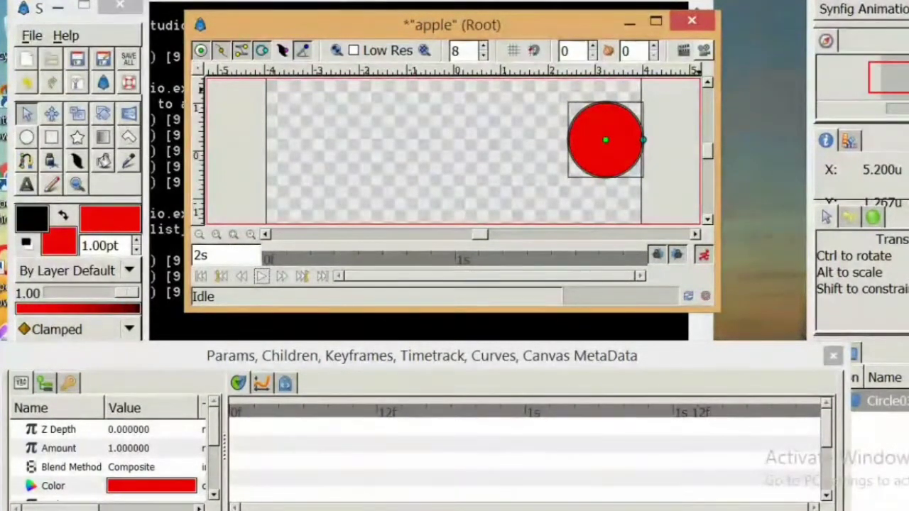
click(703, 50)
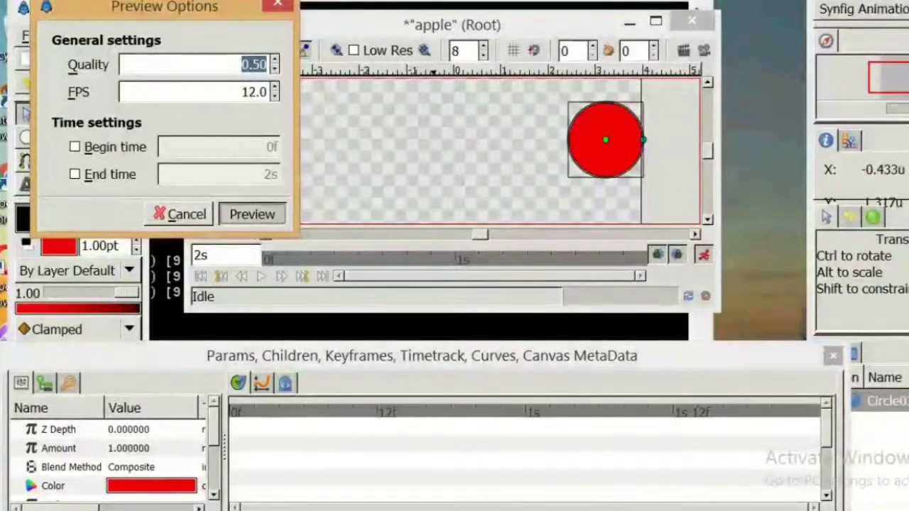
- Start the preview at quality 0.50 and 12.0 FPS
key(Return)
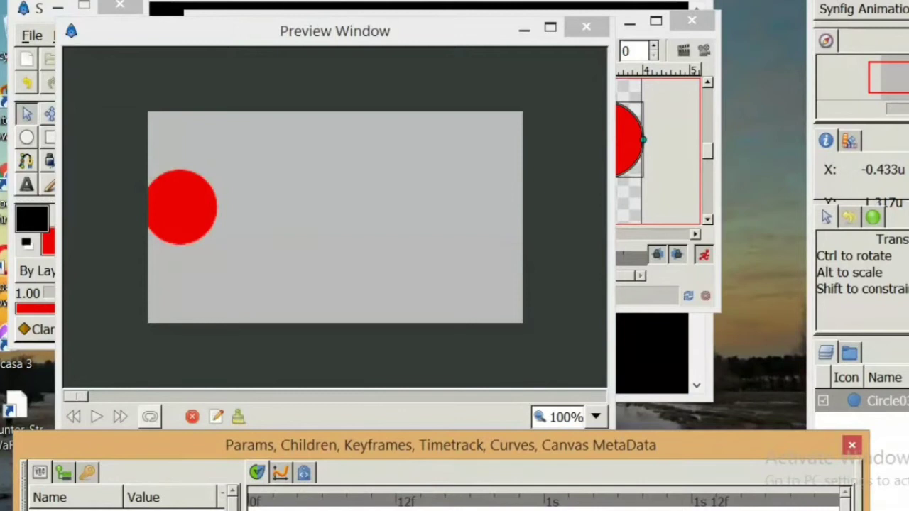
- Play the preview of the circle moving left to right twice, then close the preview window
click(96, 416)
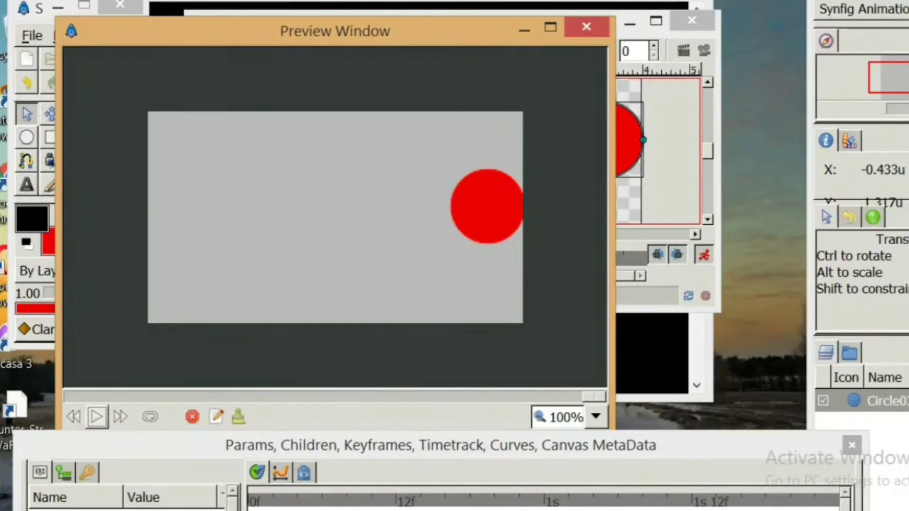
click(96, 416)
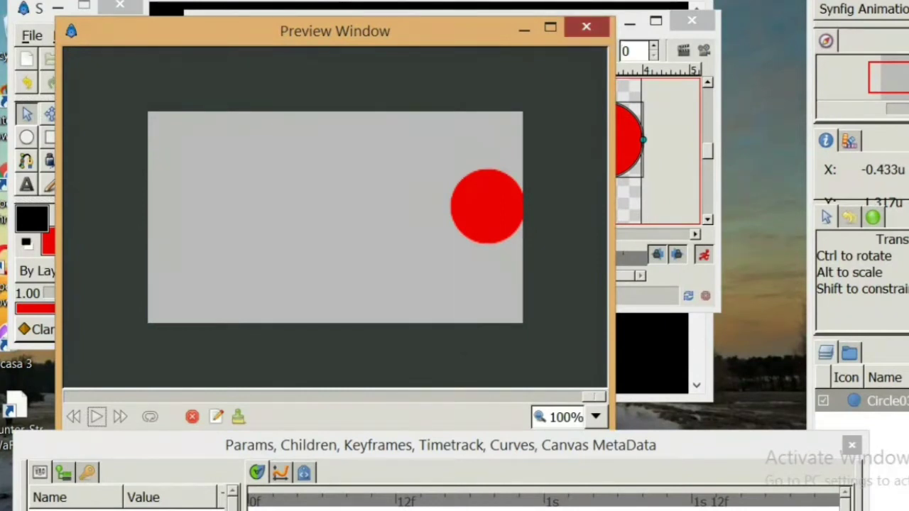
key(alt+F4)
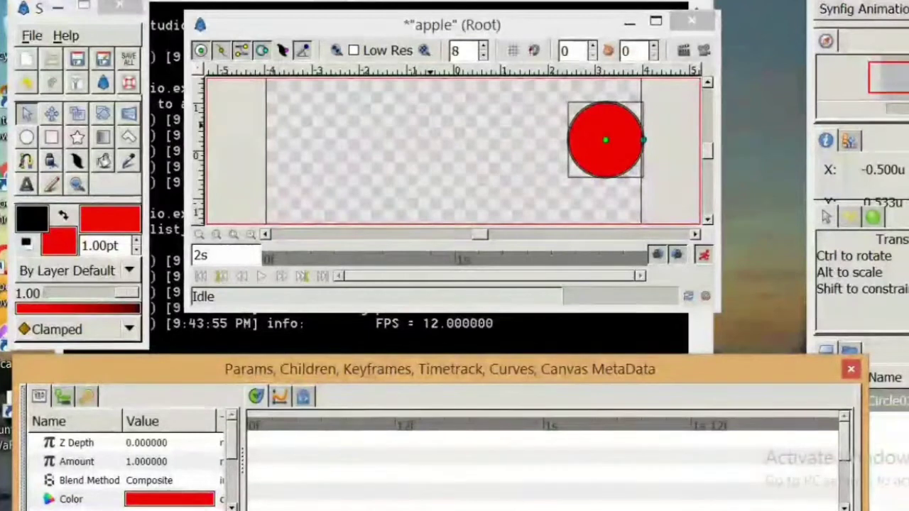
- Bring up the Save As dialog for the apple animation with Ctrl+Shift+S
click(198, 69)
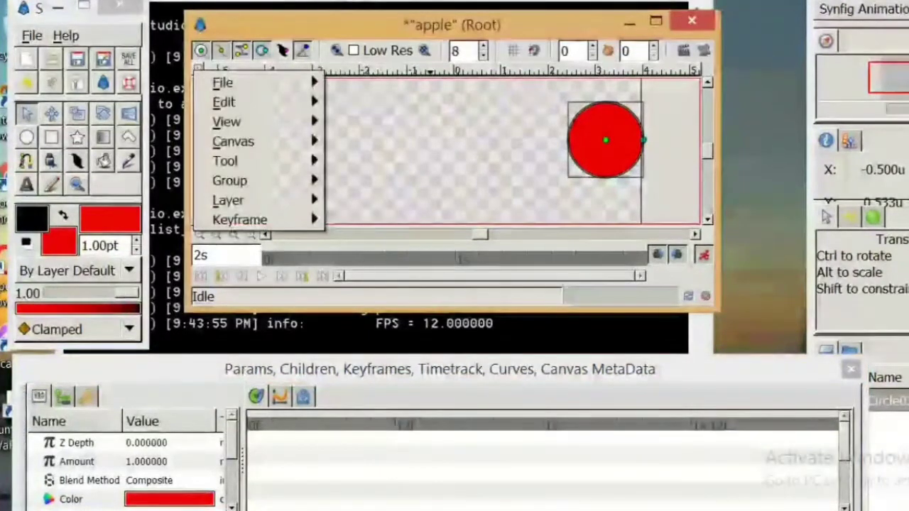
mouse_move(222, 82)
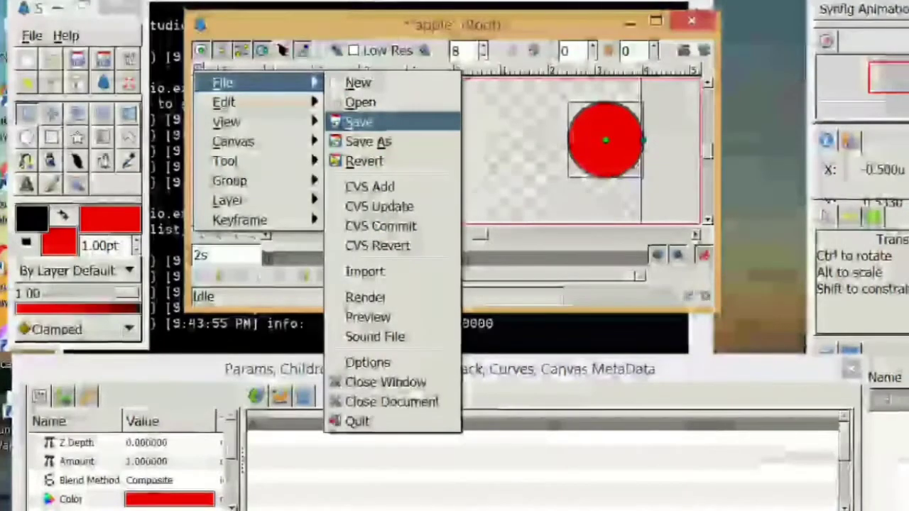
key(Escape)
key(Escape)
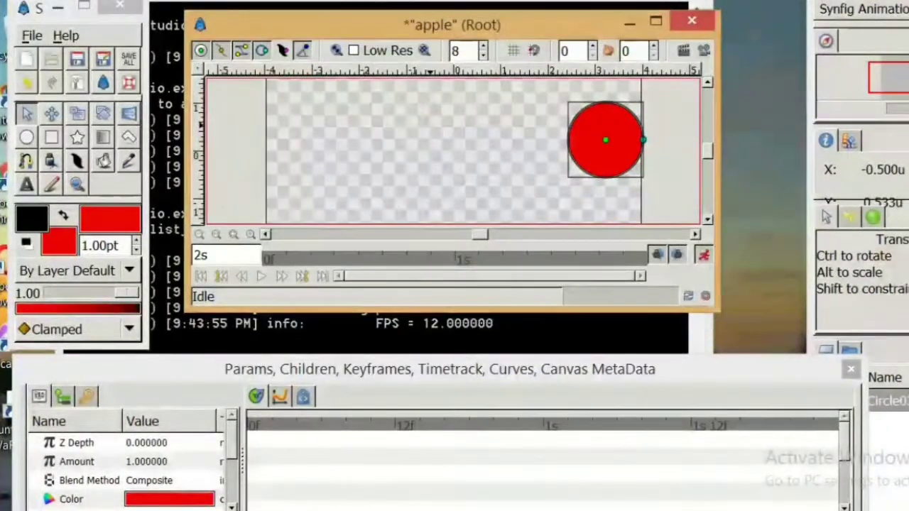
key(ctrl+shift+s)
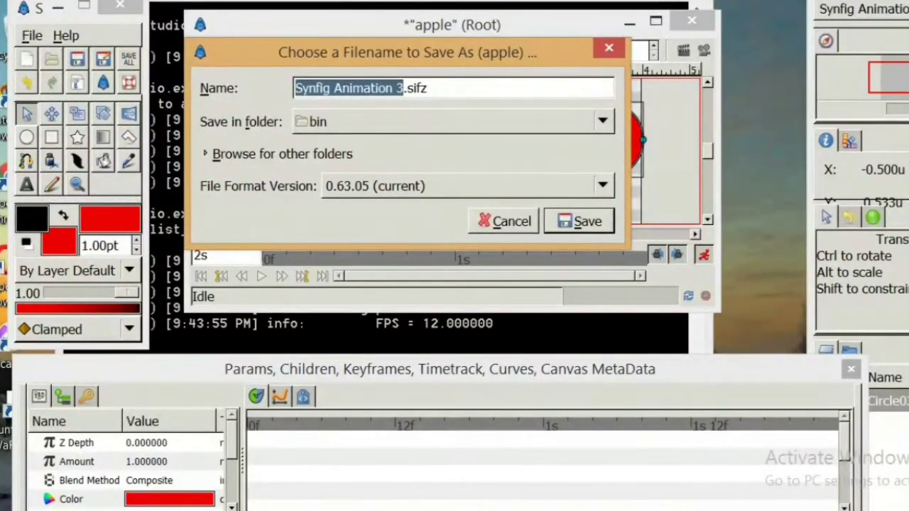
- Replace the default file name with the author's name, keeping the .sifz extension
click(427, 88)
mouse_move(426, 88)
mouse_down()
mouse_move(406, 88)
mouse_move(416, 88)
mouse_up()
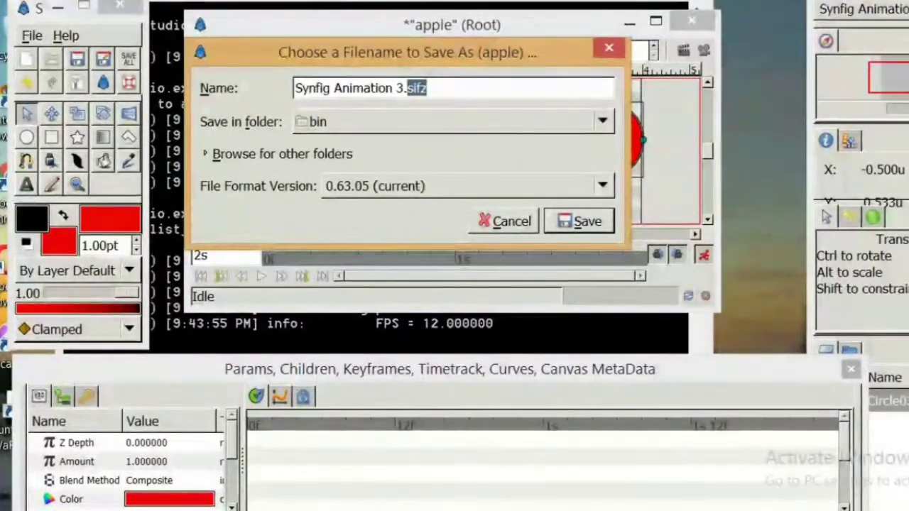
click(404, 88)
key(BackSpace)
key(BackSpace)
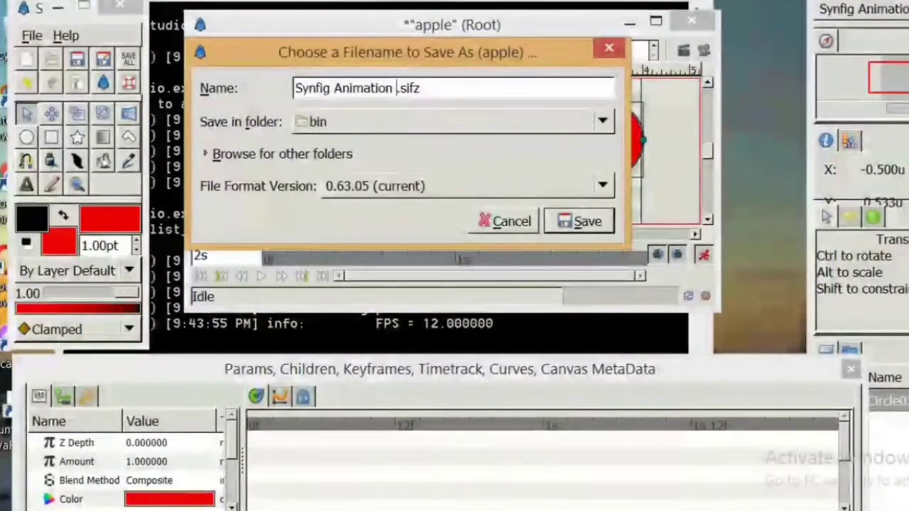
key(BackSpace)
key(BackSpace)
key(BackSpace)
key(BackSpace)
key(BackSpace)
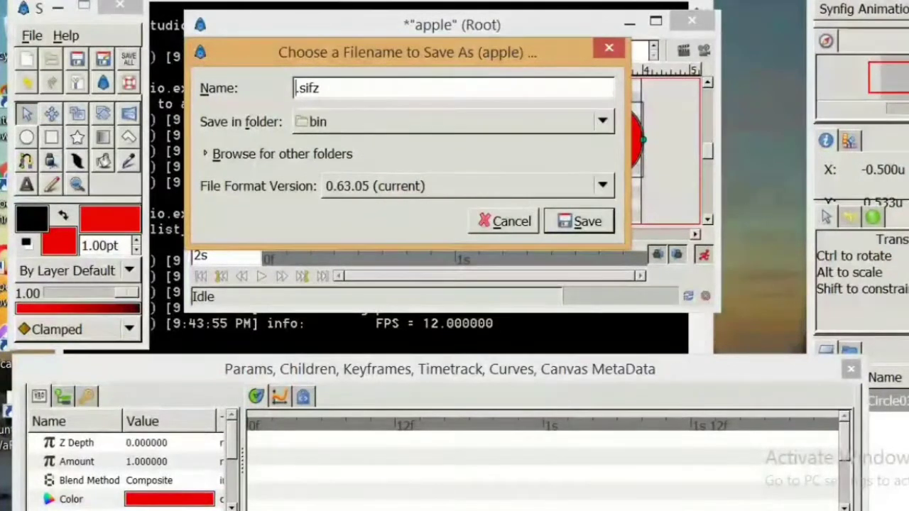
text(pur)
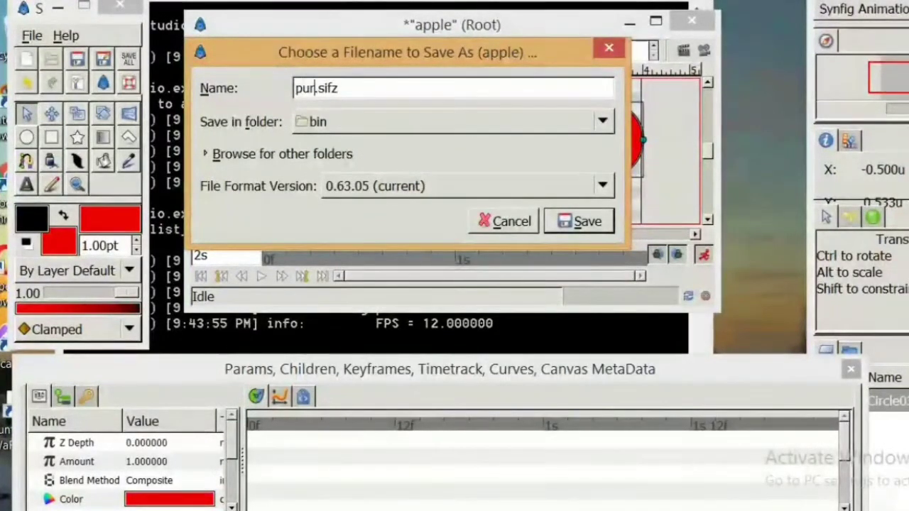
text(ohit)
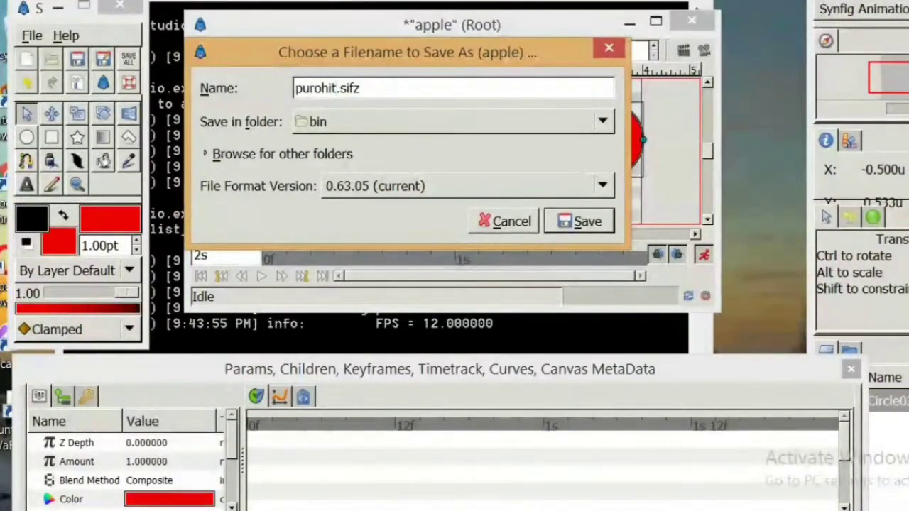
text( alpesh)
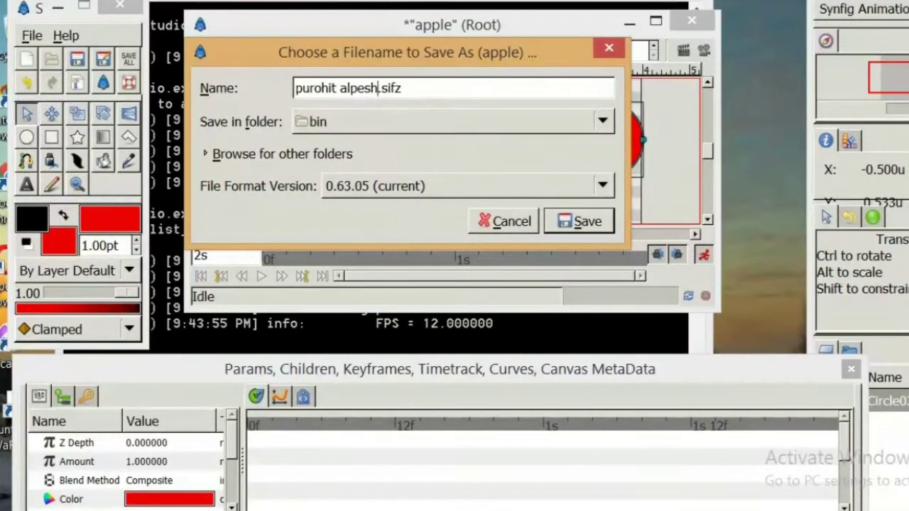
- Choose Desktop as the save folder and save the file
click(452, 122)
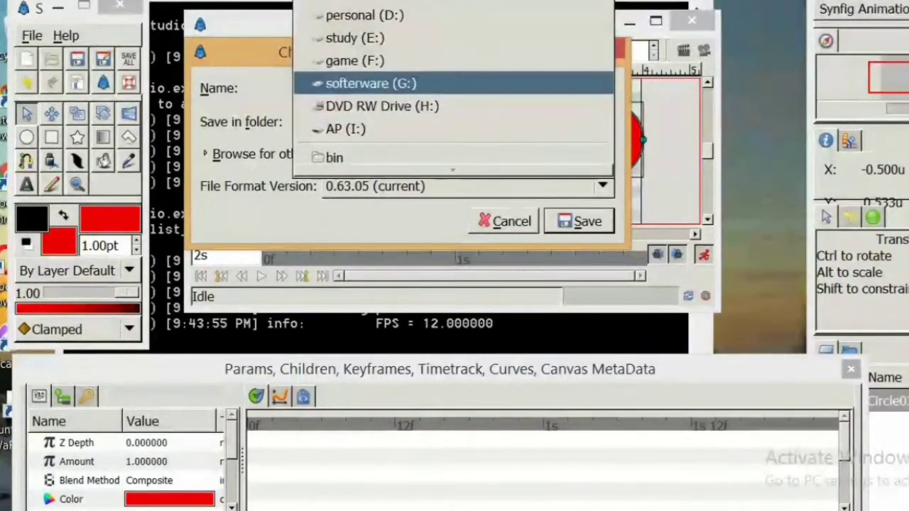
key(Return)
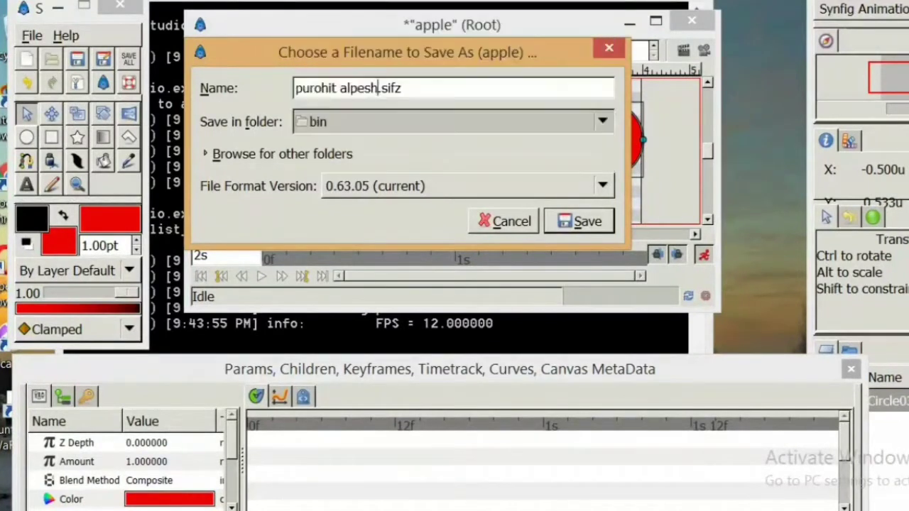
key(Tab)
key(Tab)
key(Tab)
key(Tab)
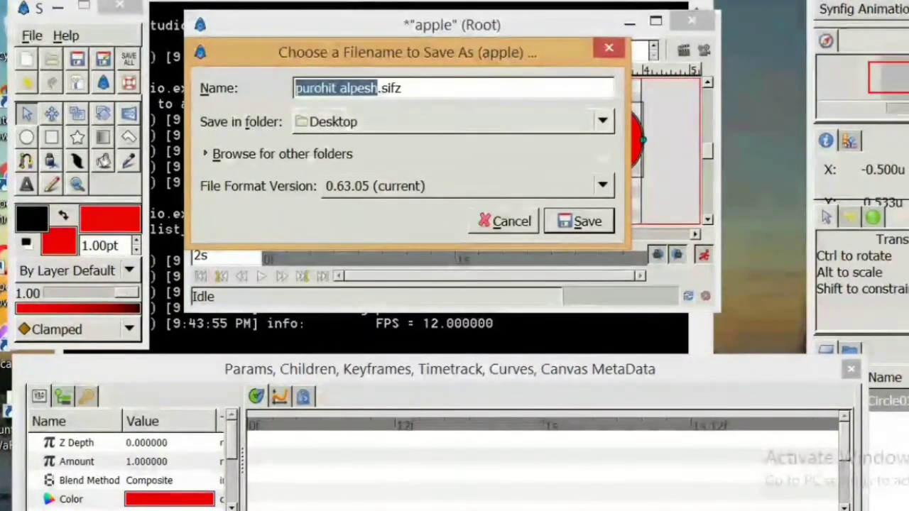
key(Return)
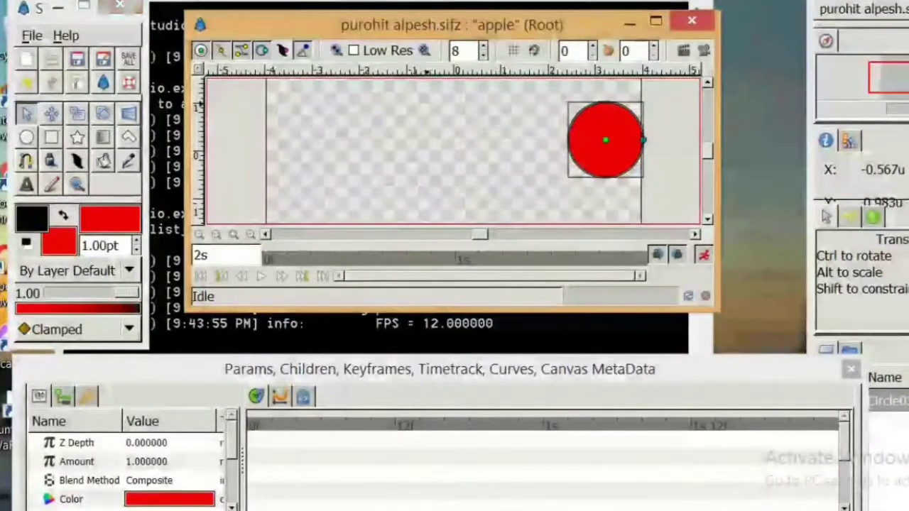
mouse_move(222, 83)
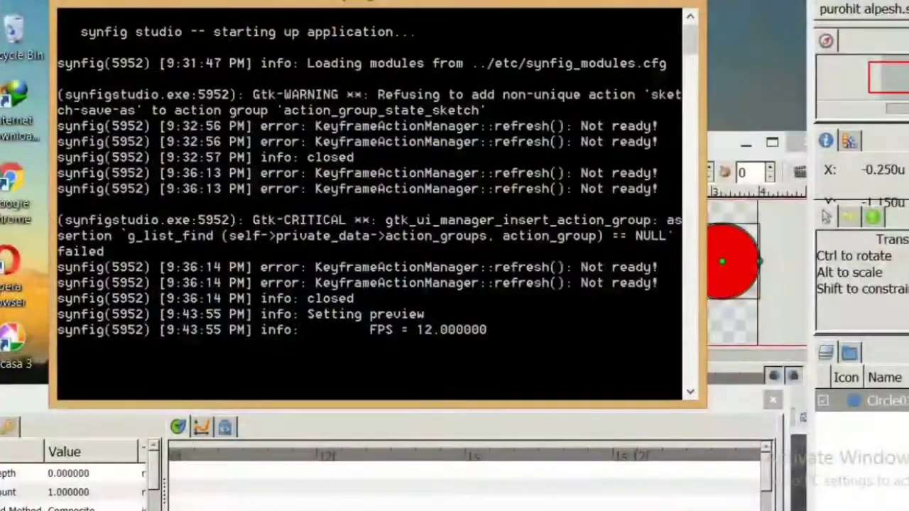
- Bring the apple canvas window forward, move it up-left, and open File > Render from its caret menu
key(alt+Tab)
drag(497, 145, 341, 64)
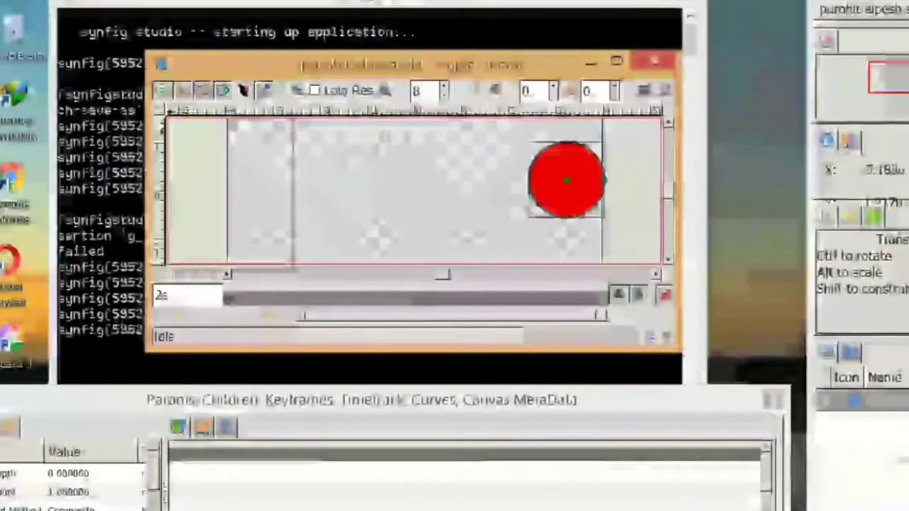
click(160, 110)
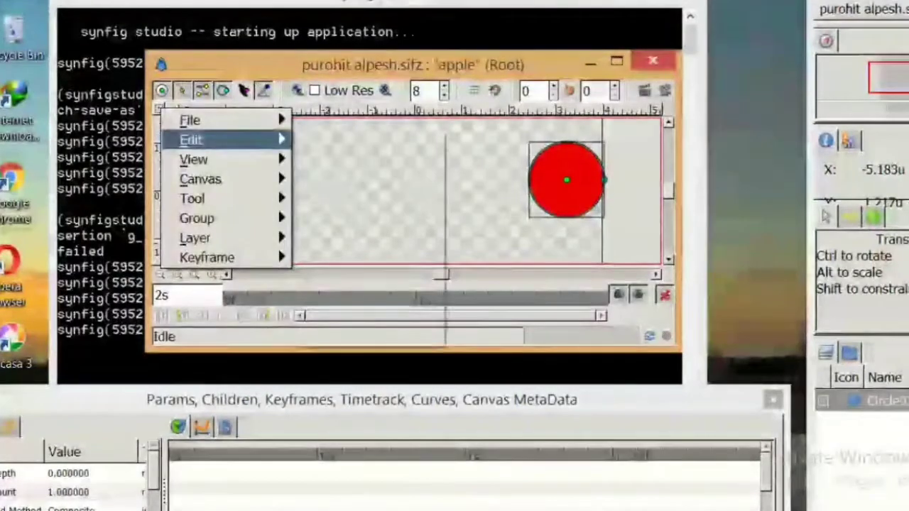
mouse_move(189, 120)
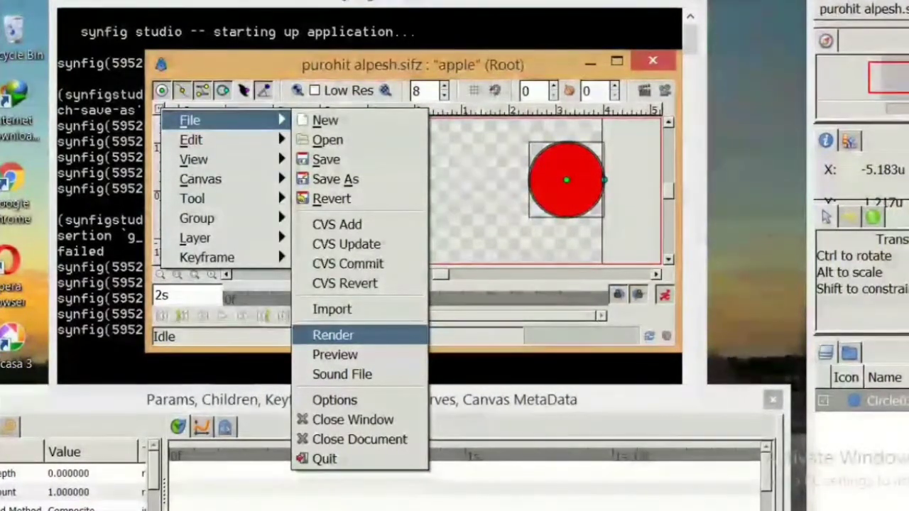
key(Return)
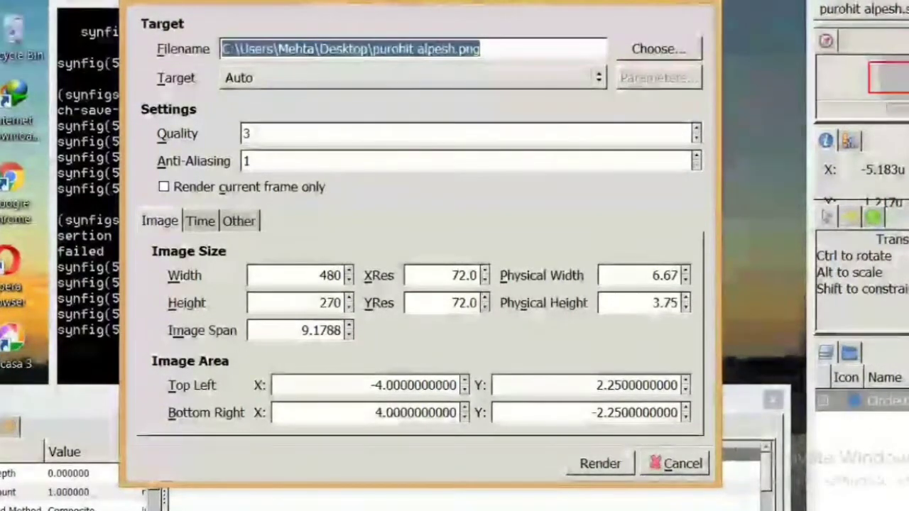
- Check the output filename's .png extension, then open the Target format list
key(End)
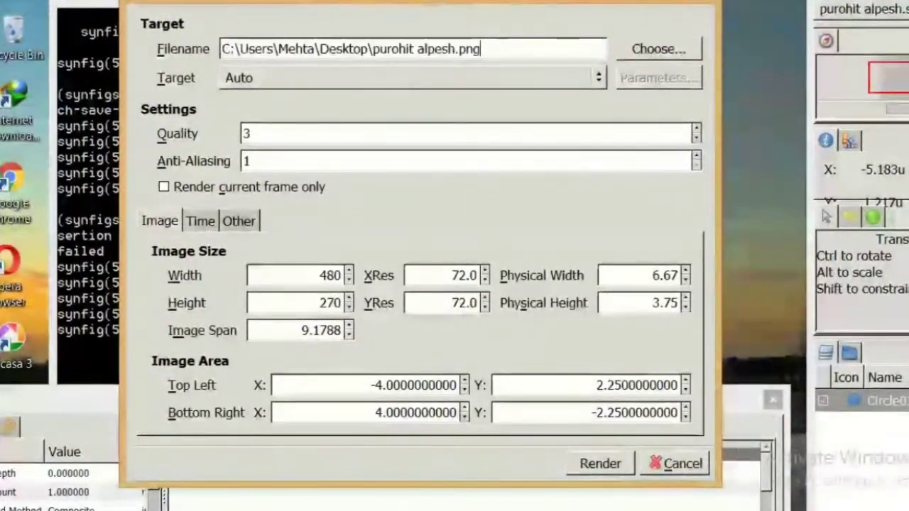
key(shift+Left)
key(shift+Left)
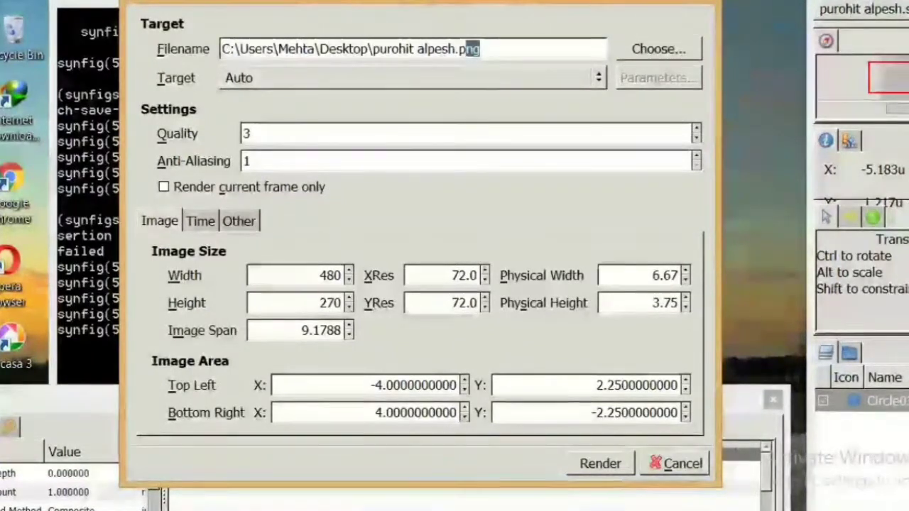
key(End)
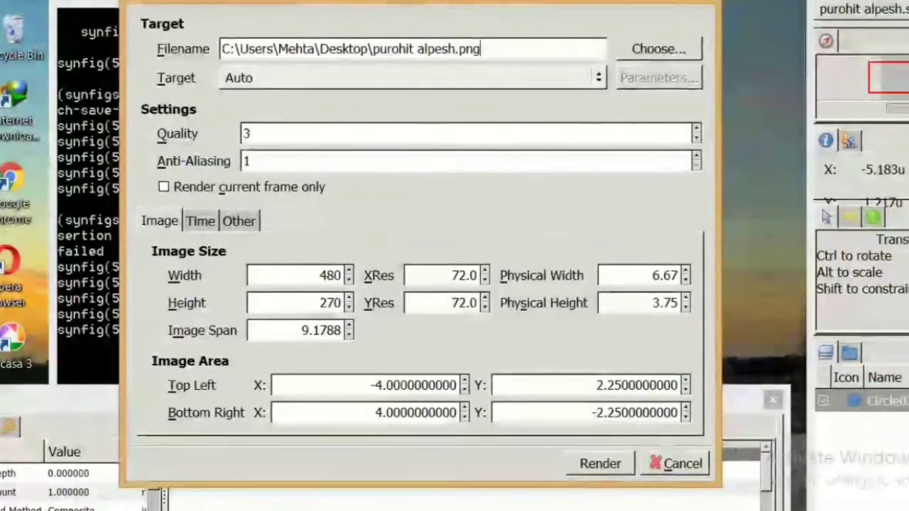
click(412, 78)
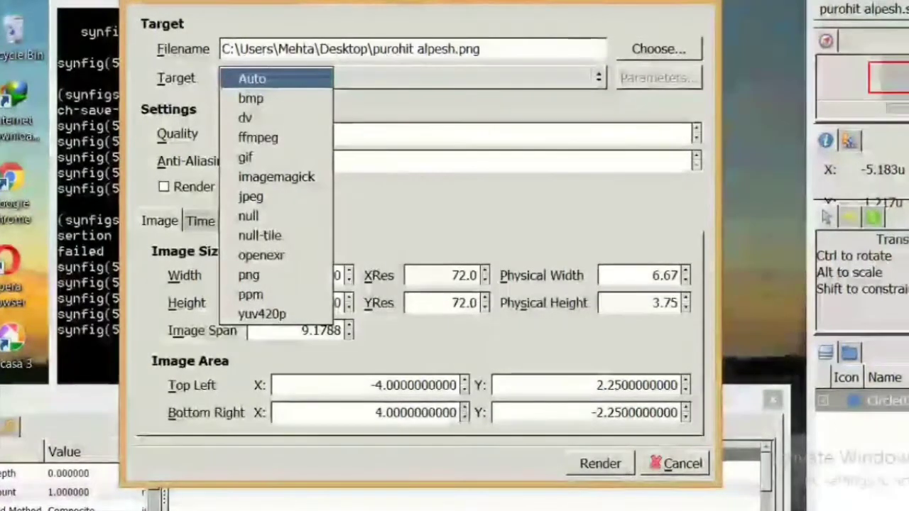
- Pick gif as the render Target and start rendering the animation
key(Down)
key(Down)
key(Down)
key(Down)
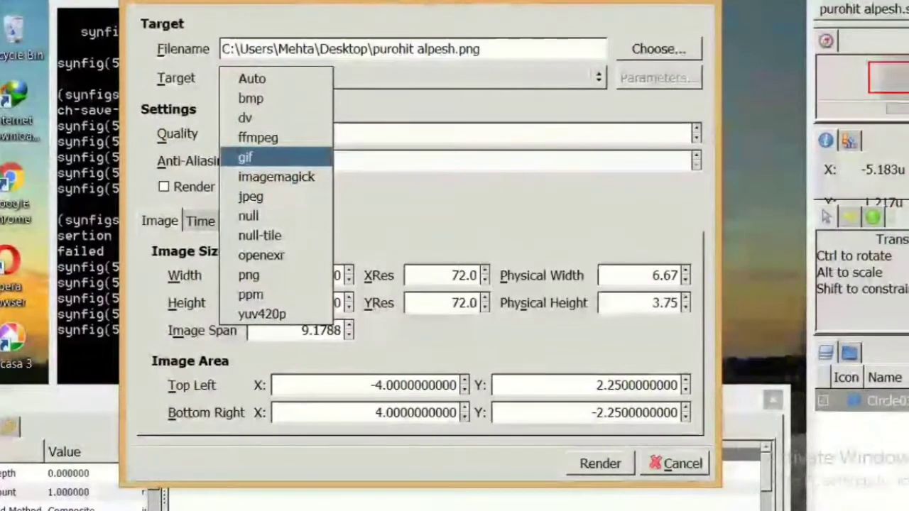
key(Return)
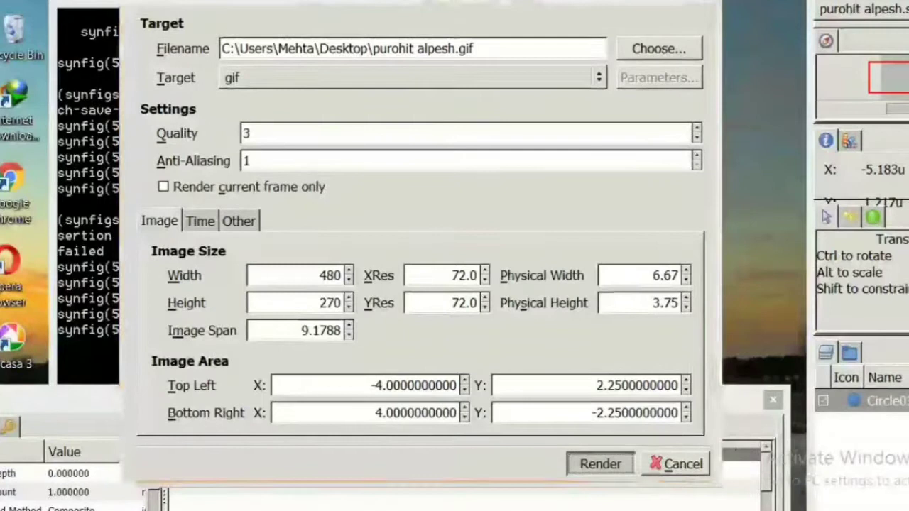
key(Return)
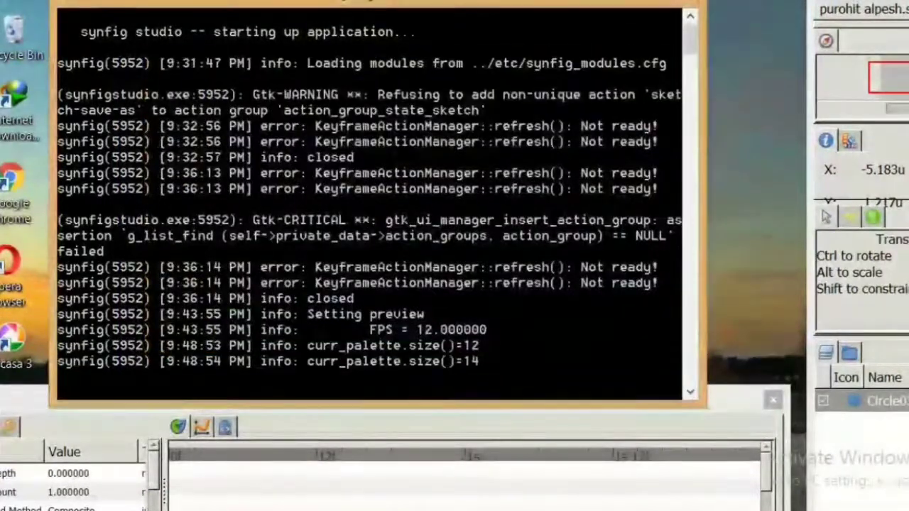